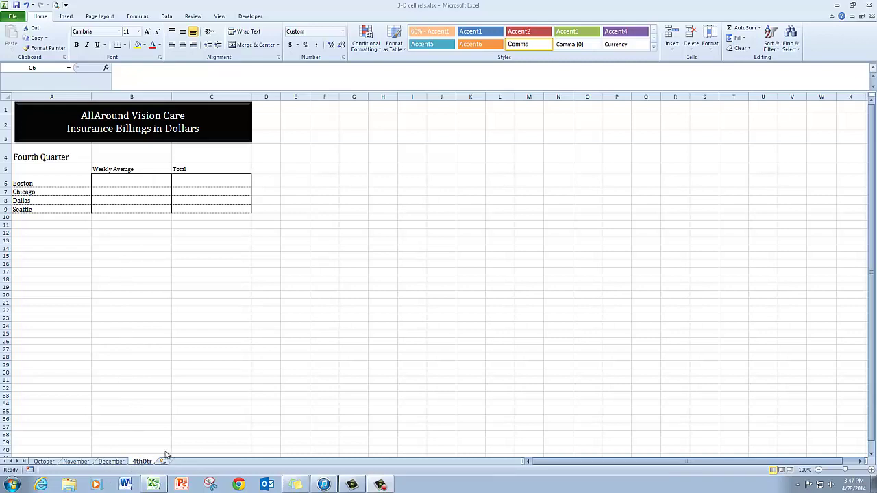
# - Insert a SUM function into Boston's Total cell, moving the Function Arguments box aside
pyautogui.click(231, 182)
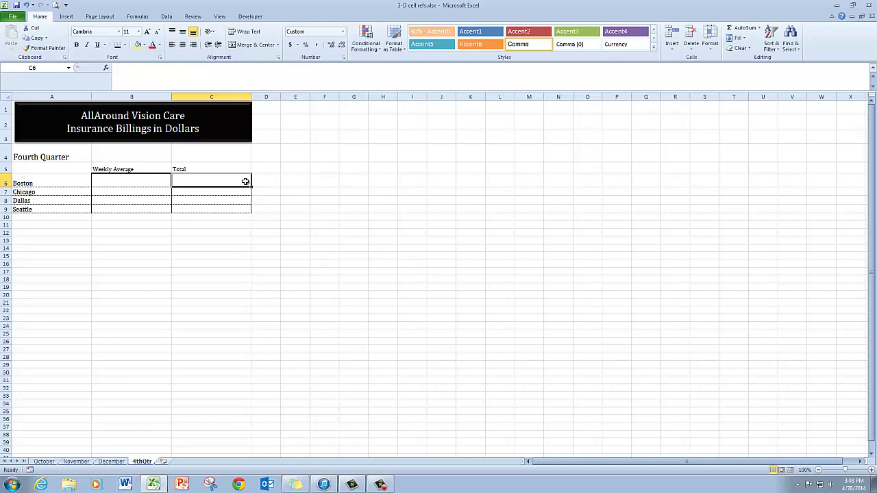
pyautogui.click(107, 69)
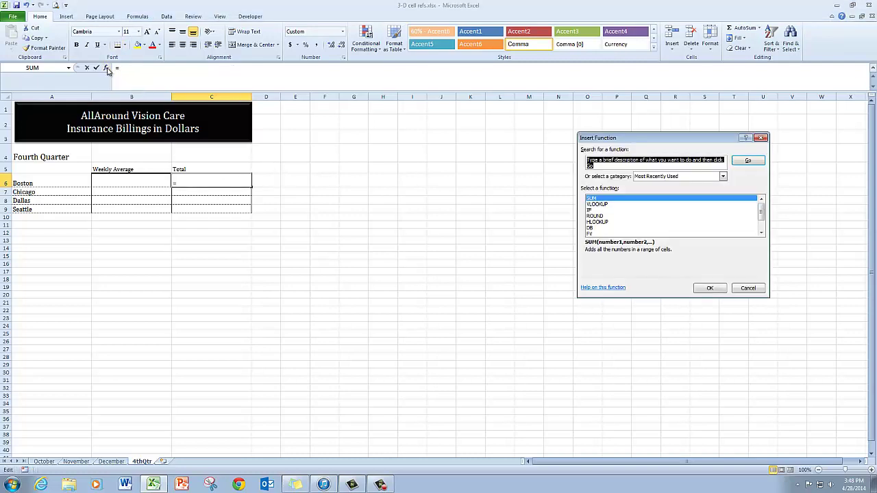
pyautogui.click(614, 200)
pyautogui.click(711, 288)
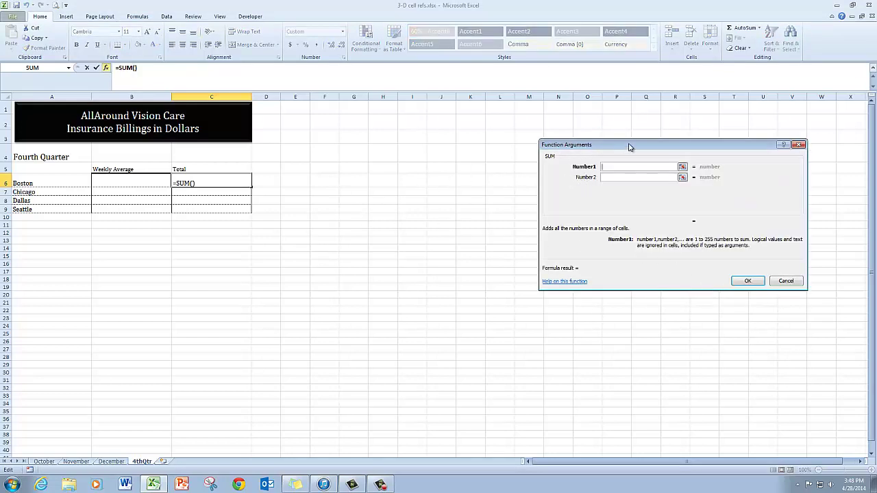
pyautogui.moveTo(623, 145); pyautogui.dragTo(370, 128)
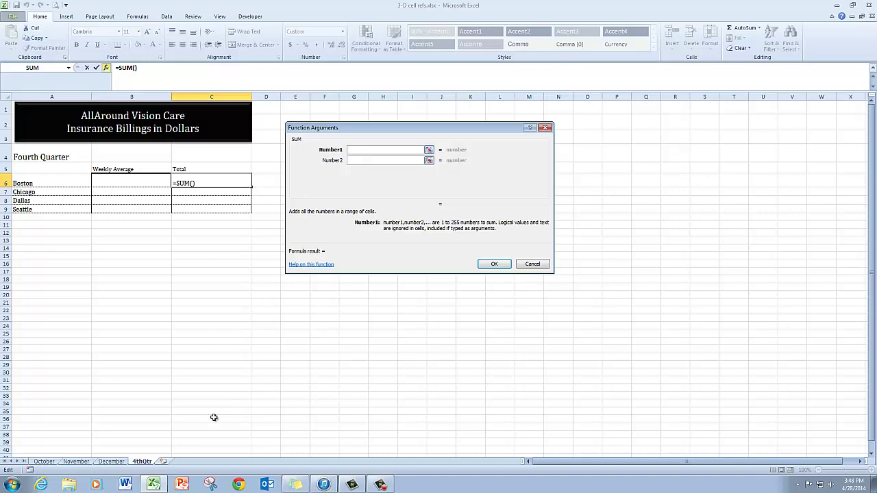
# - Add October!B6:E6, November!B6:E6 and December!B6:E6 as the three SUM arguments
pyautogui.click(44, 462)
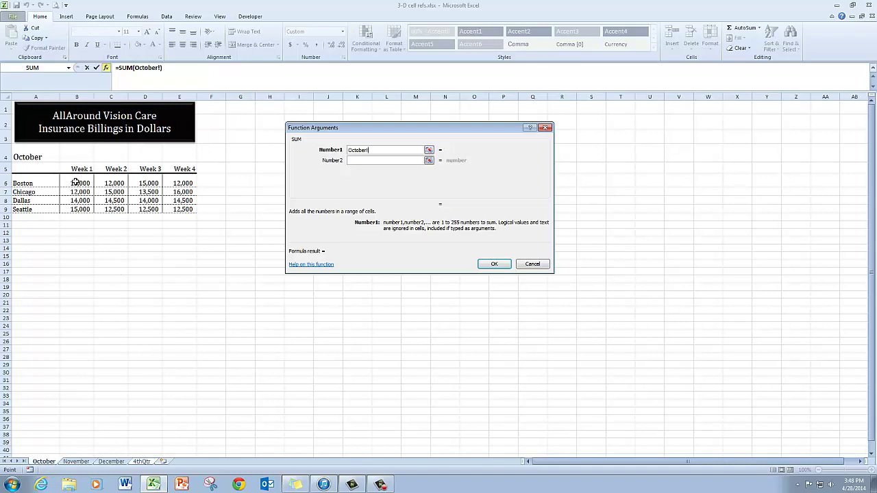
pyautogui.moveTo(78, 182); pyautogui.dragTo(181, 183)
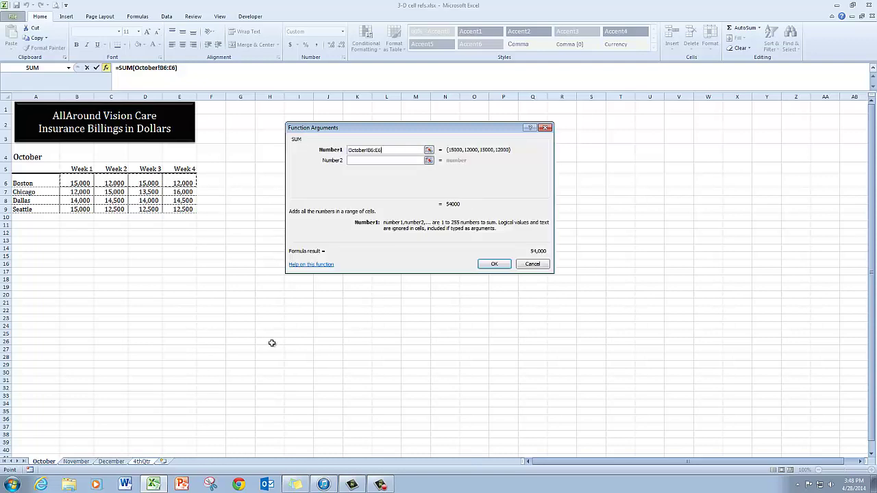
pyautogui.click(370, 163)
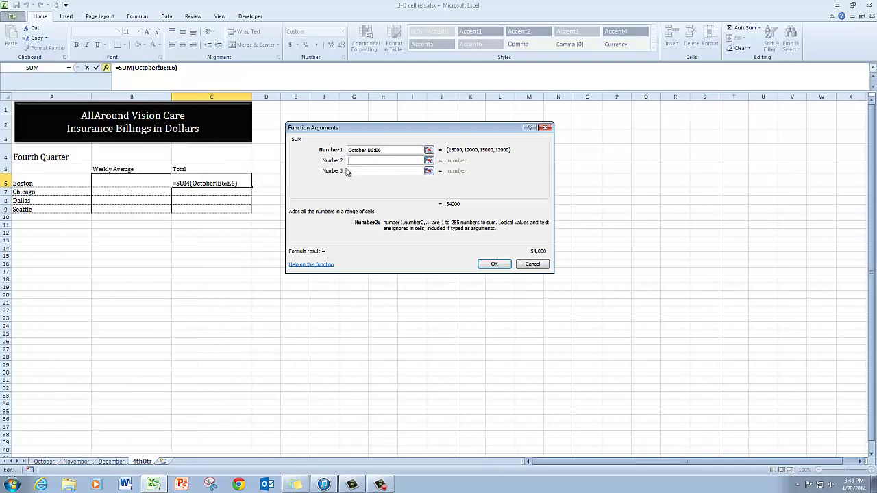
pyautogui.click(88, 464)
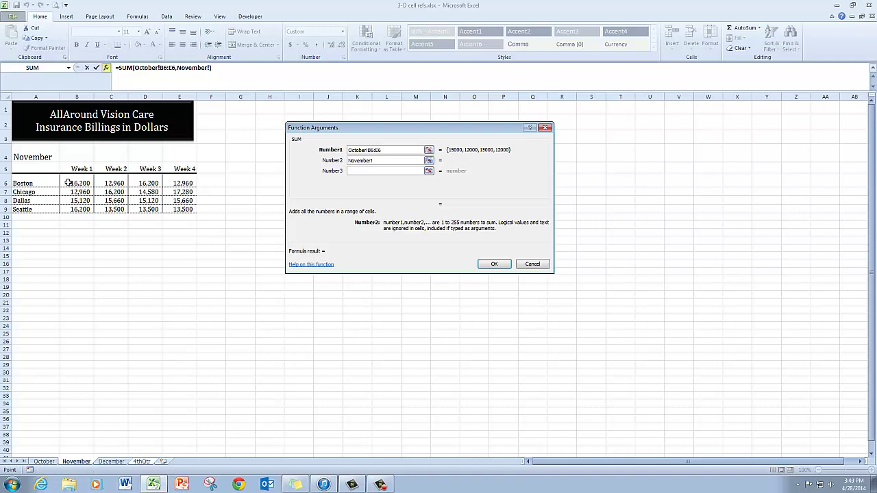
pyautogui.moveTo(69, 183); pyautogui.dragTo(183, 182)
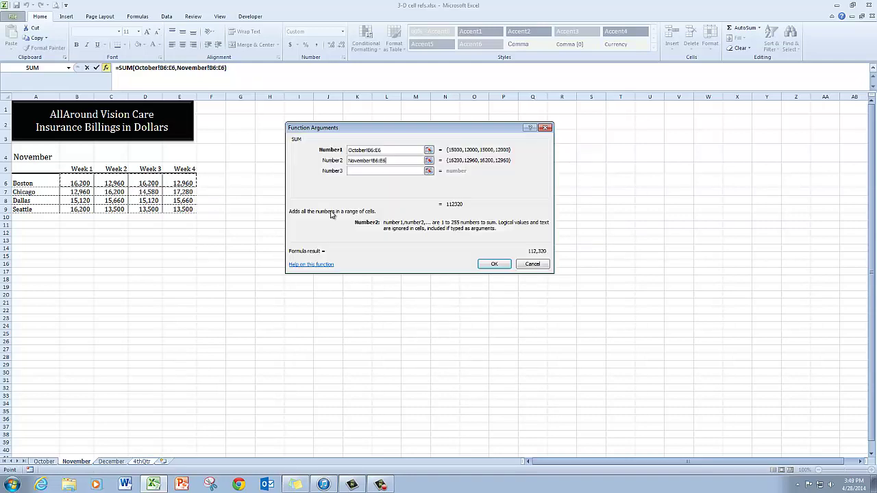
pyautogui.click(370, 172)
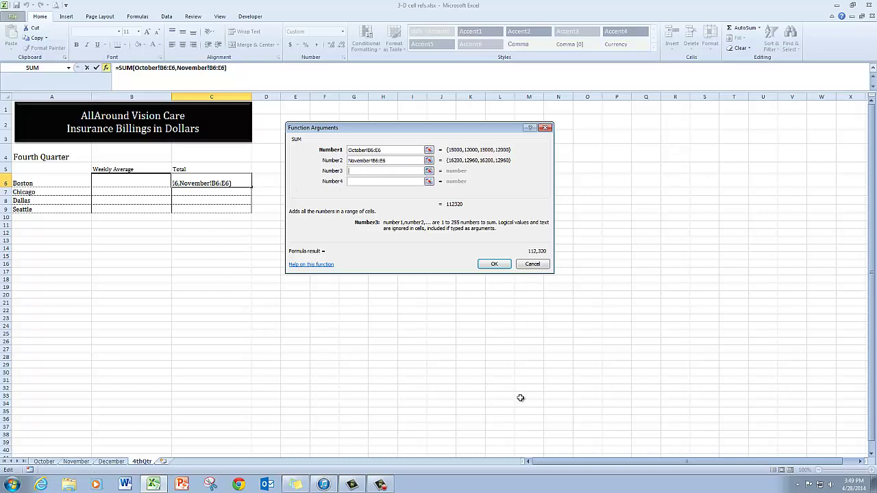
pyautogui.click(113, 463)
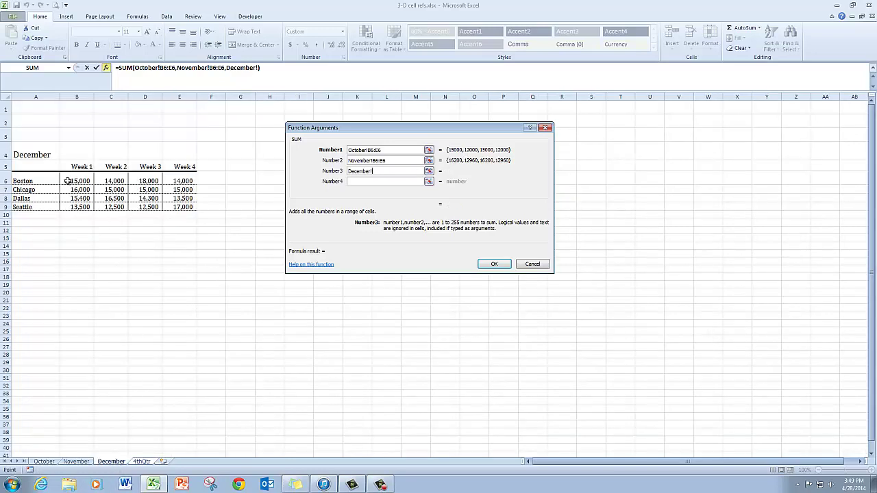
pyautogui.moveTo(67, 180); pyautogui.dragTo(184, 180)
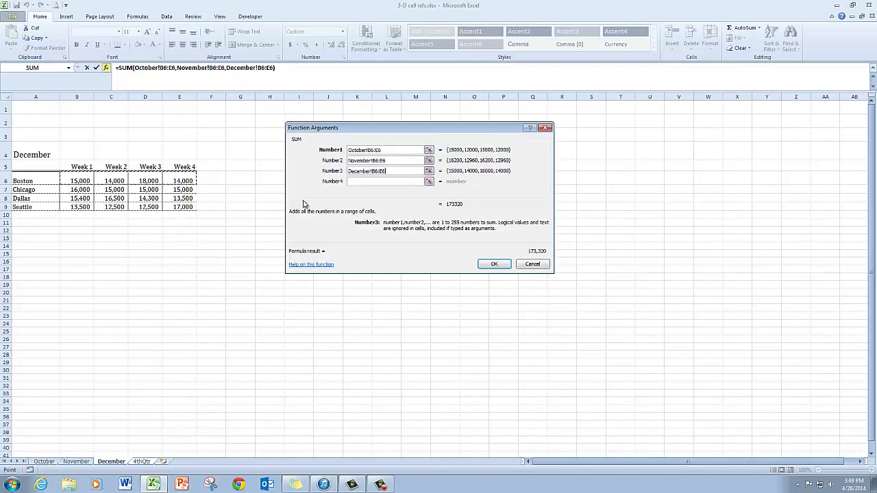
# - Enter the SUM in C6 (173,320) and fill it down through Seattle in C9
pyautogui.click(494, 265)
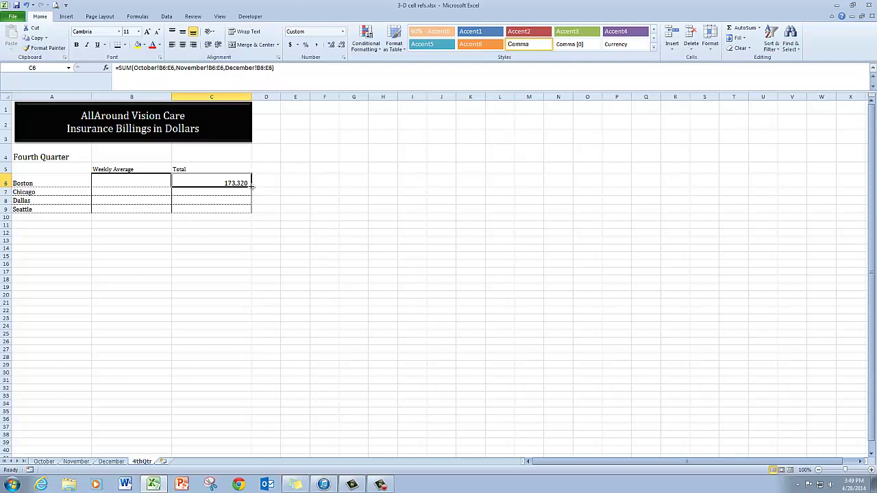
pyautogui.moveTo(252, 185); pyautogui.dragTo(253, 215)
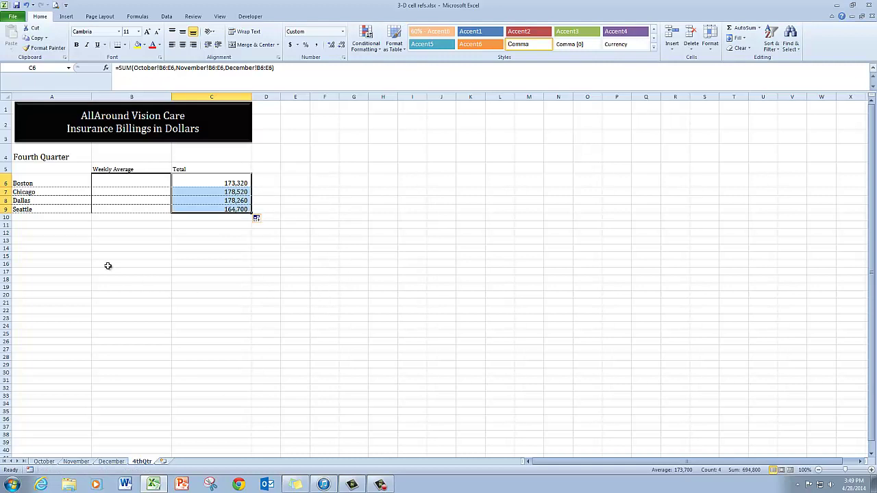
pyautogui.click(119, 184)
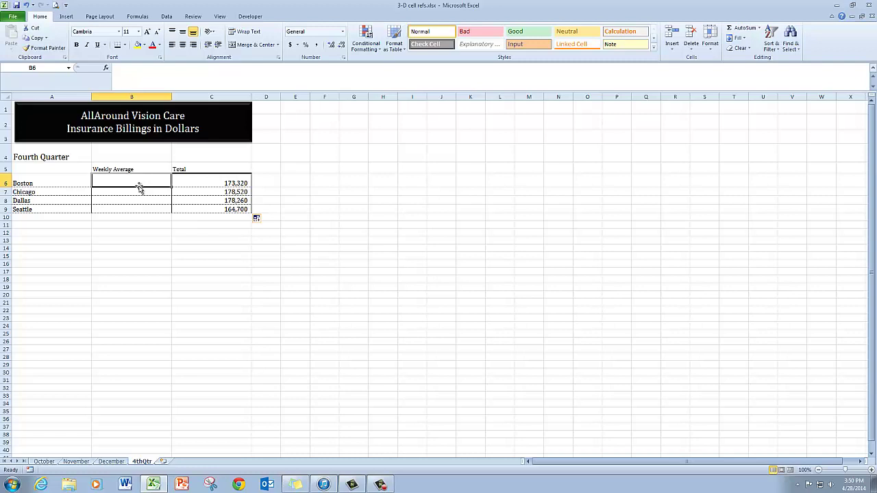
# - Start an =AVERAGE( formula in B6 using the =av autocomplete
pyautogui.write('=')
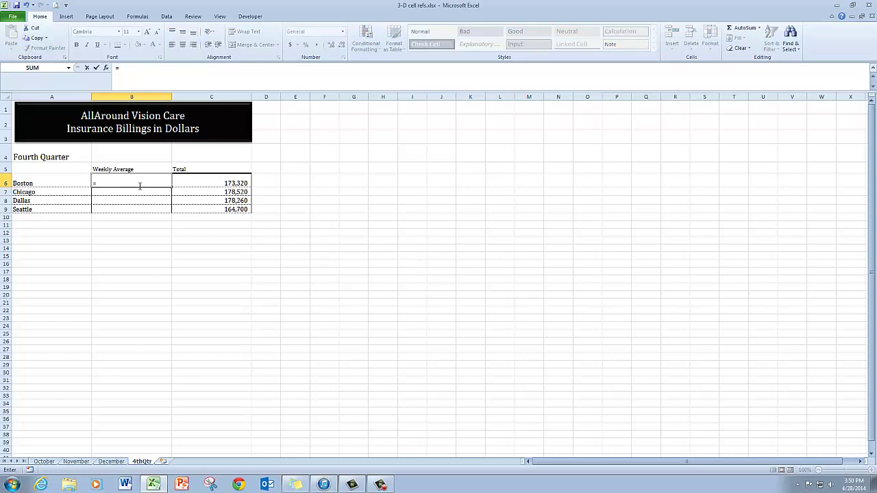
pyautogui.write('a')
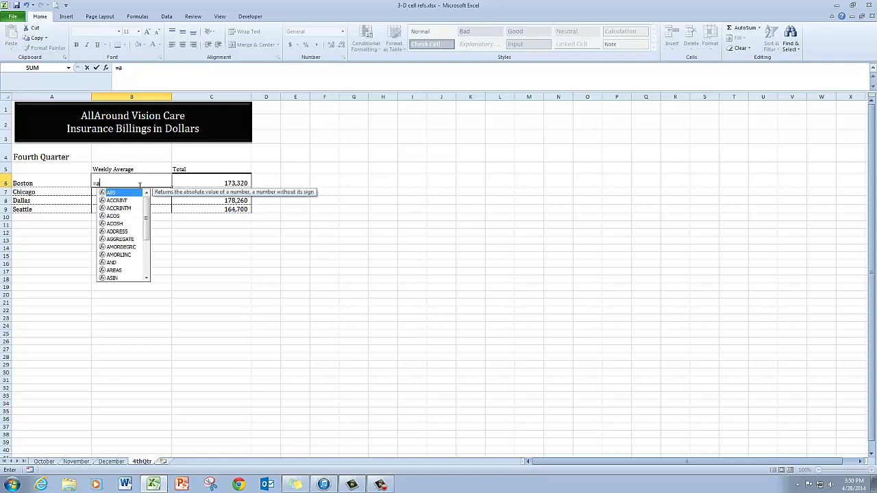
pyautogui.write('v')
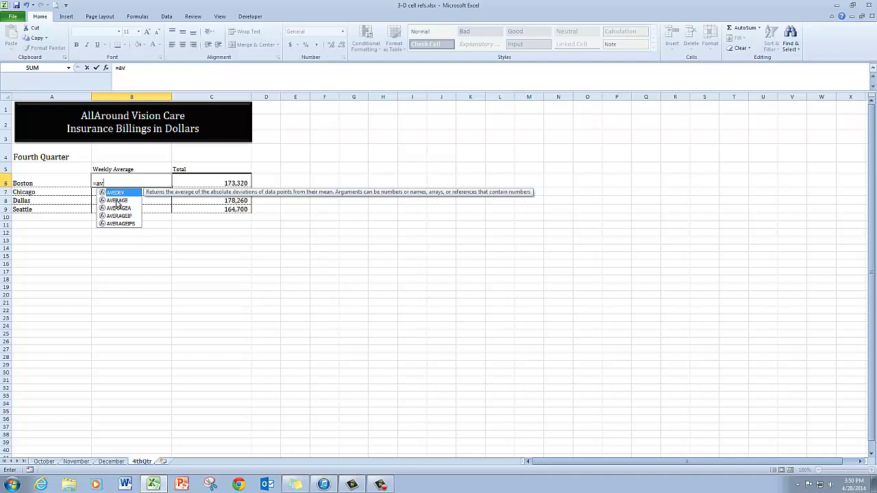
pyautogui.doubleClick(116, 200)
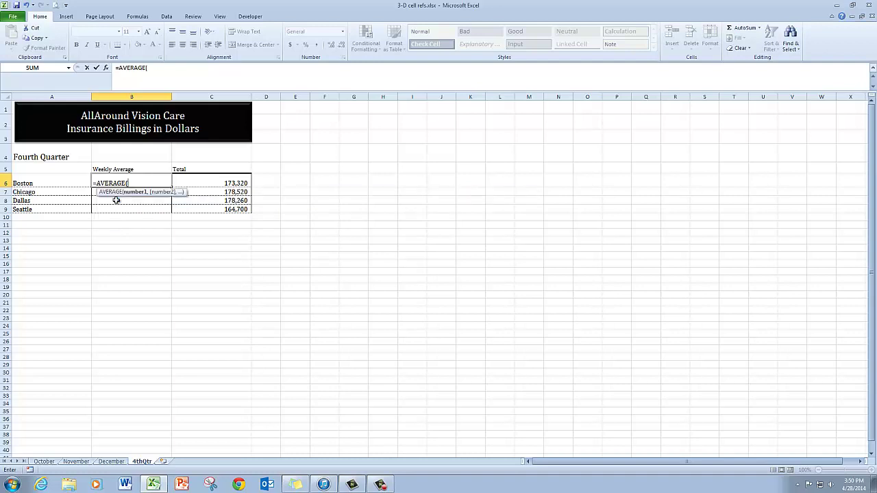
# - Average B6:E6 across October through December with a 3-D reference, giving 14443.33333
pyautogui.click(44, 462)
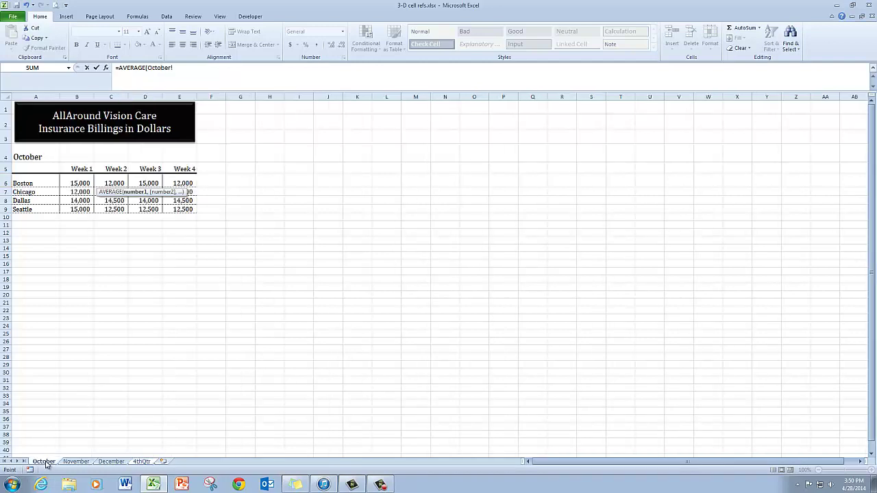
pyautogui.keyDown('shift'); pyautogui.click(121, 464); pyautogui.keyUp('shift')
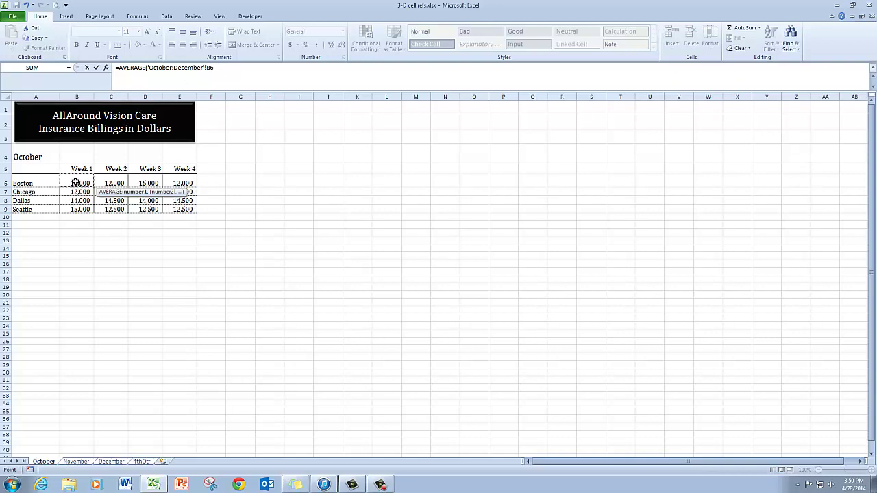
pyautogui.moveTo(80, 181); pyautogui.dragTo(177, 181)
pyautogui.press('Return')
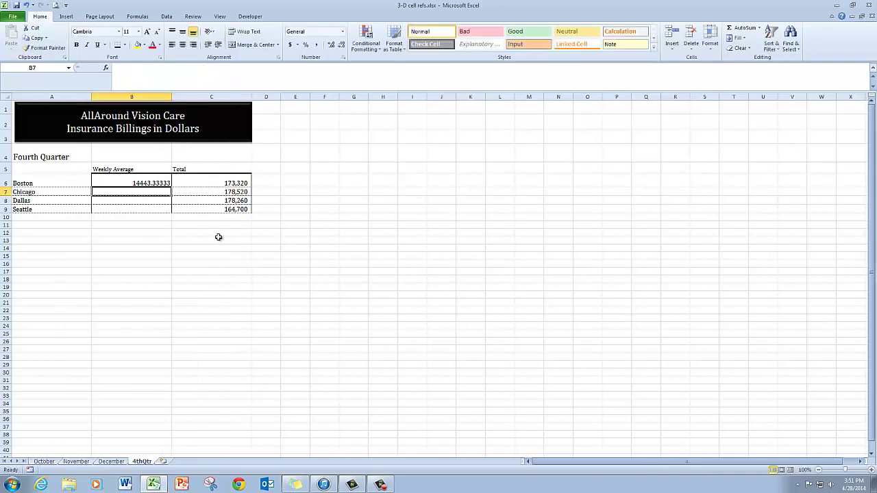
# - Fill the average down to B9 and format it with Comma Style and zero decimals
pyautogui.click(144, 183)
pyautogui.moveTo(171, 187); pyautogui.dragTo(172, 210)
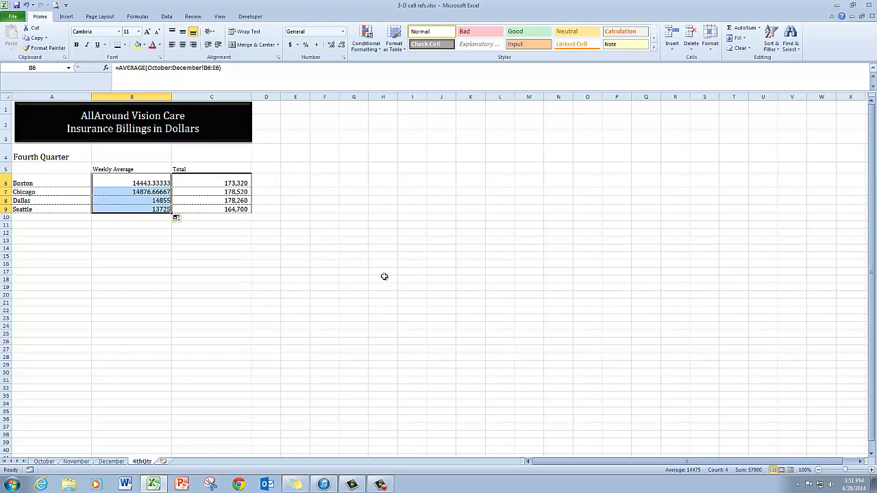
pyautogui.click(318, 46)
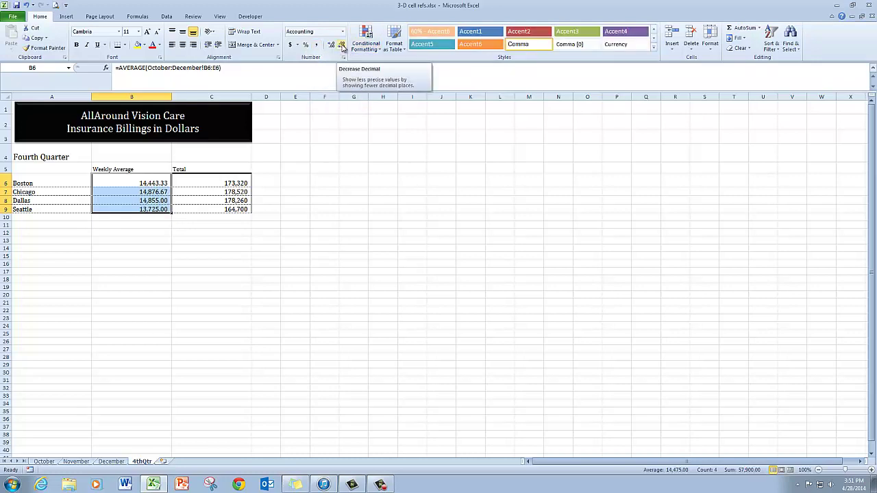
pyautogui.click(342, 44)
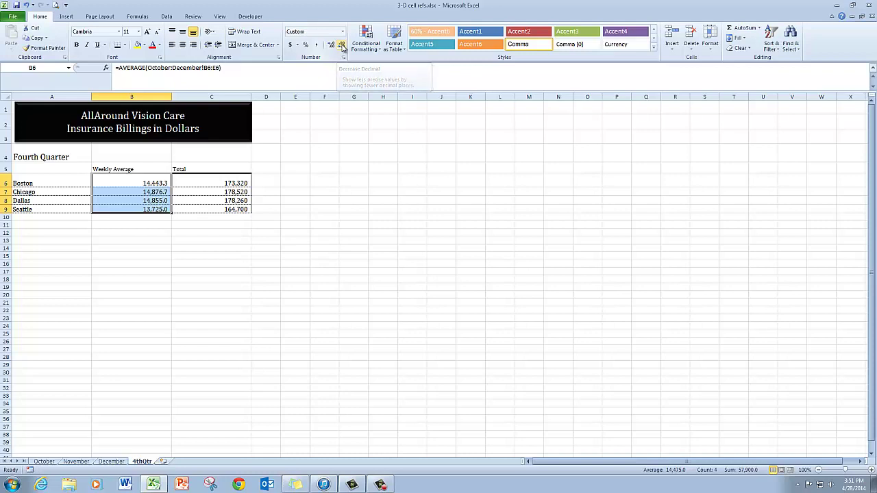
pyautogui.click(341, 44)
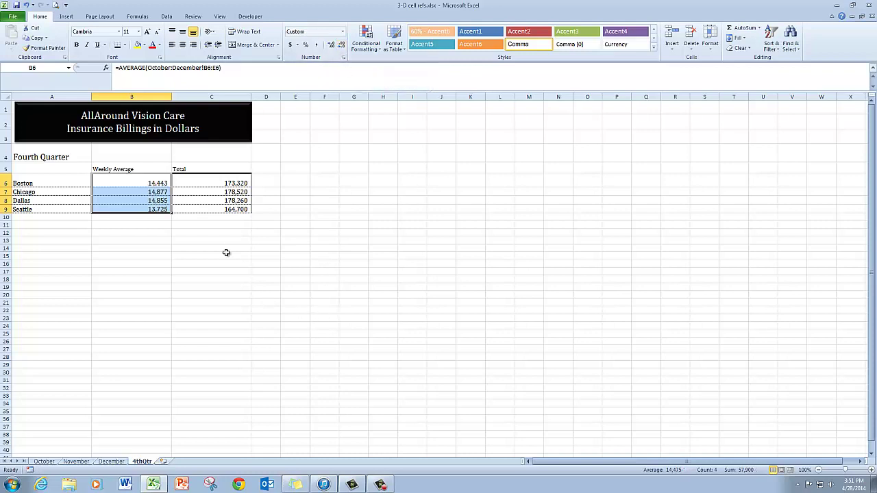
pyautogui.click(151, 227)
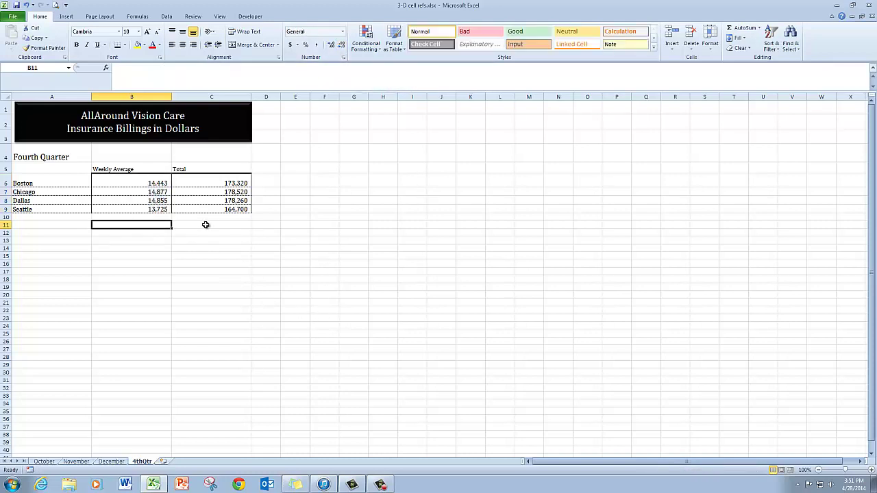